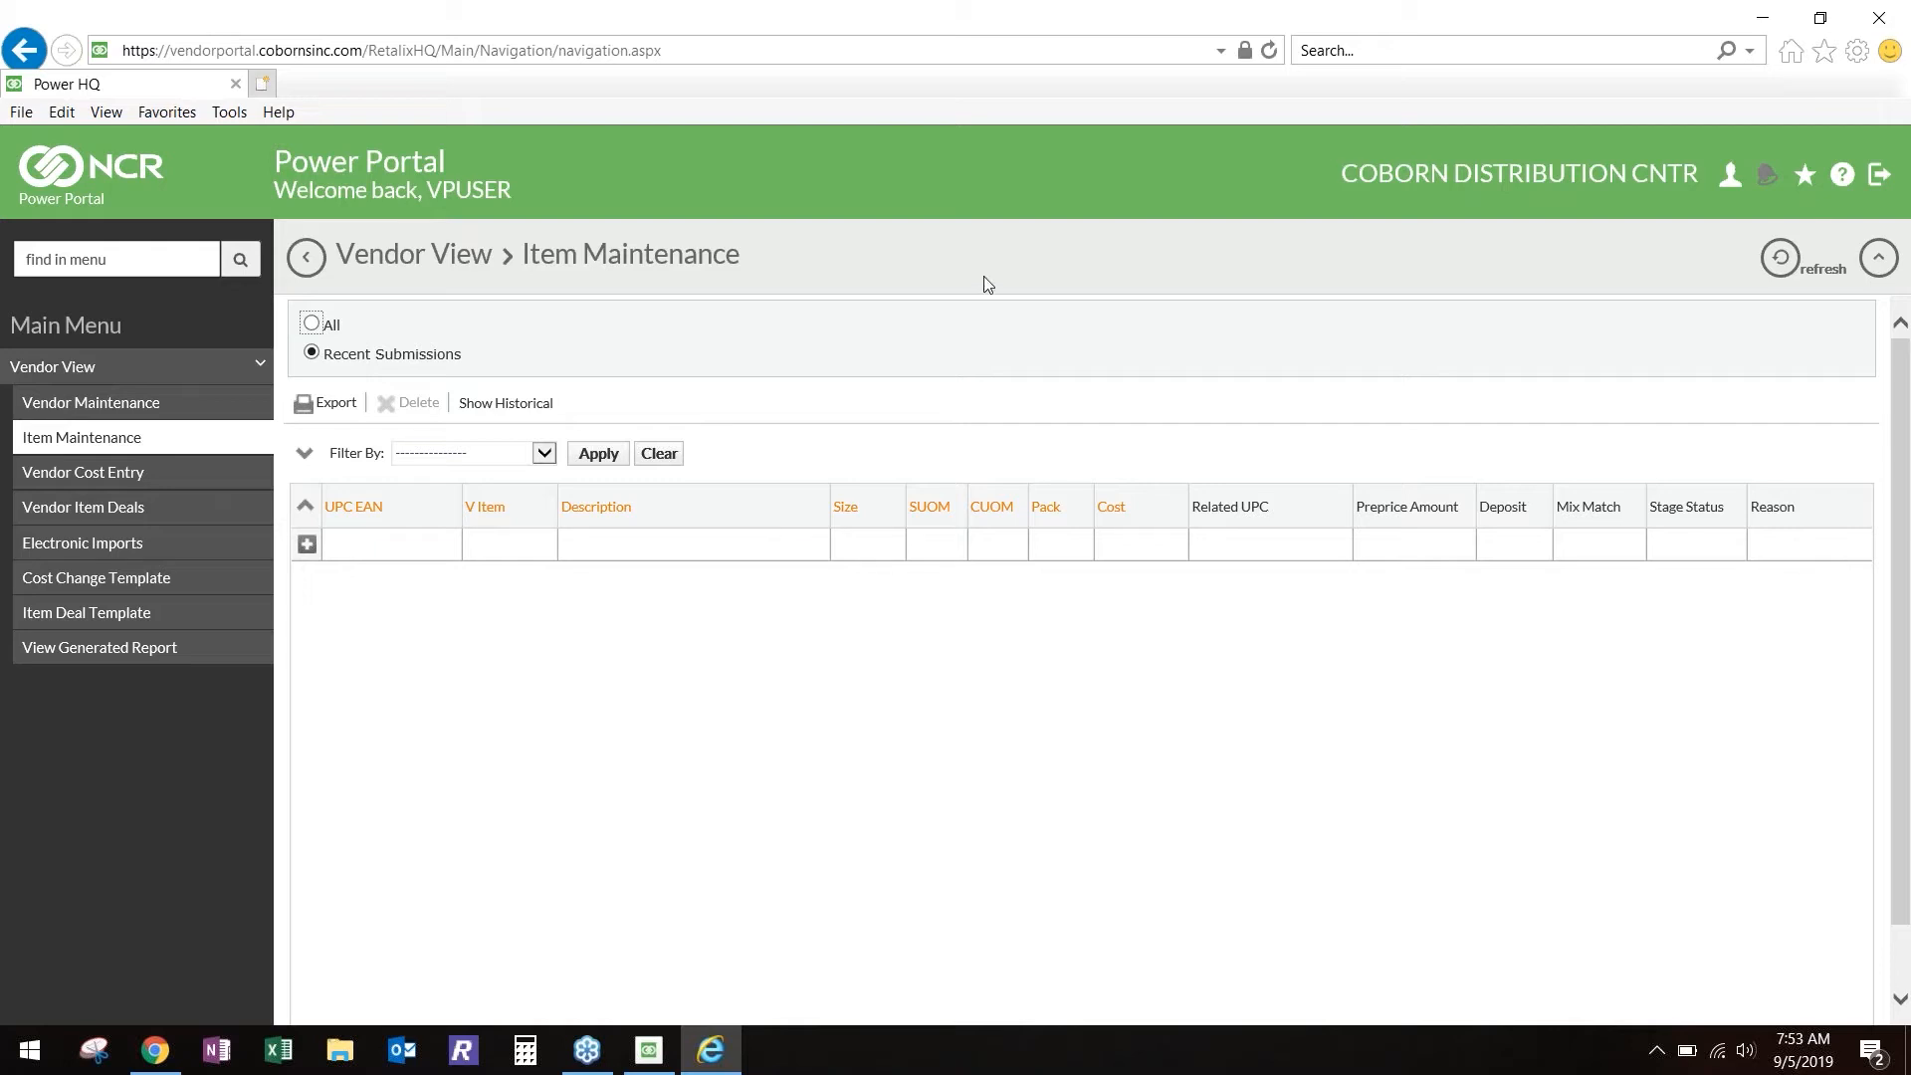
left_click(1628, 191)
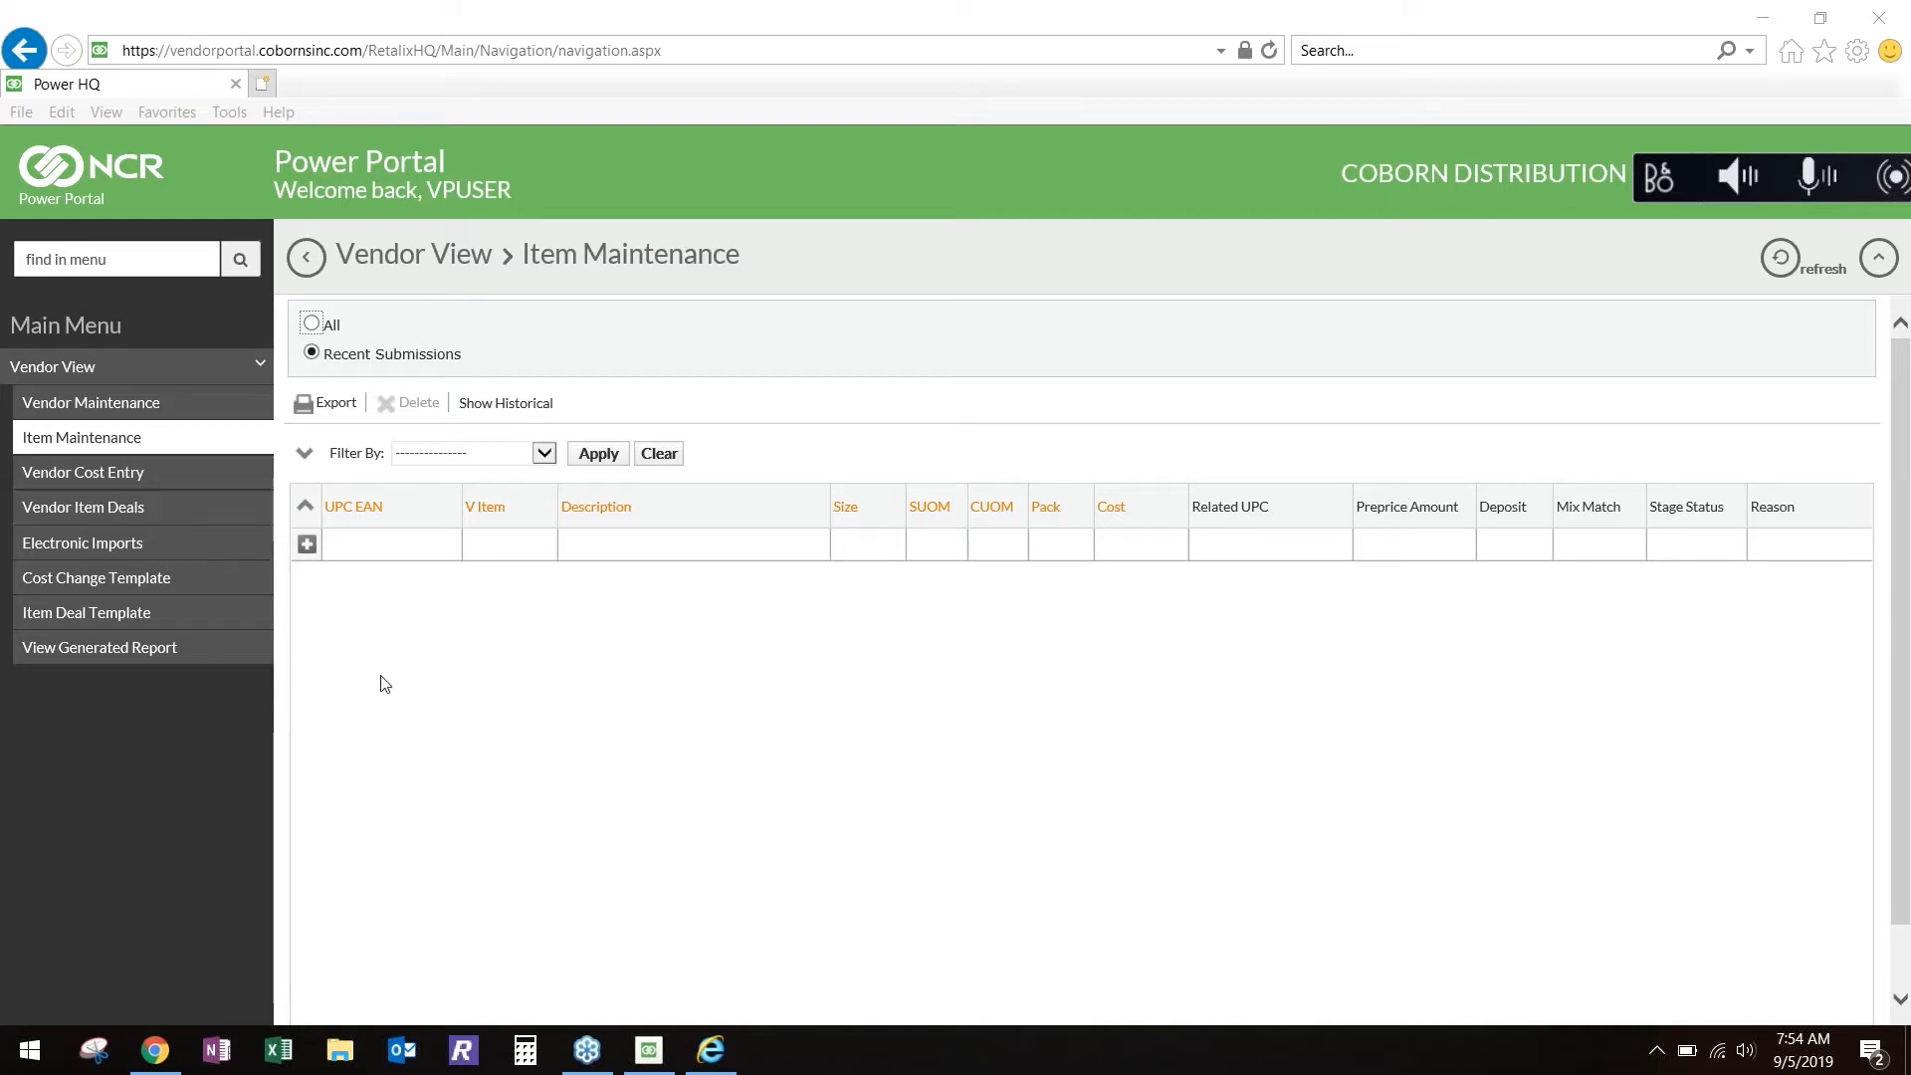
left_click(598, 453)
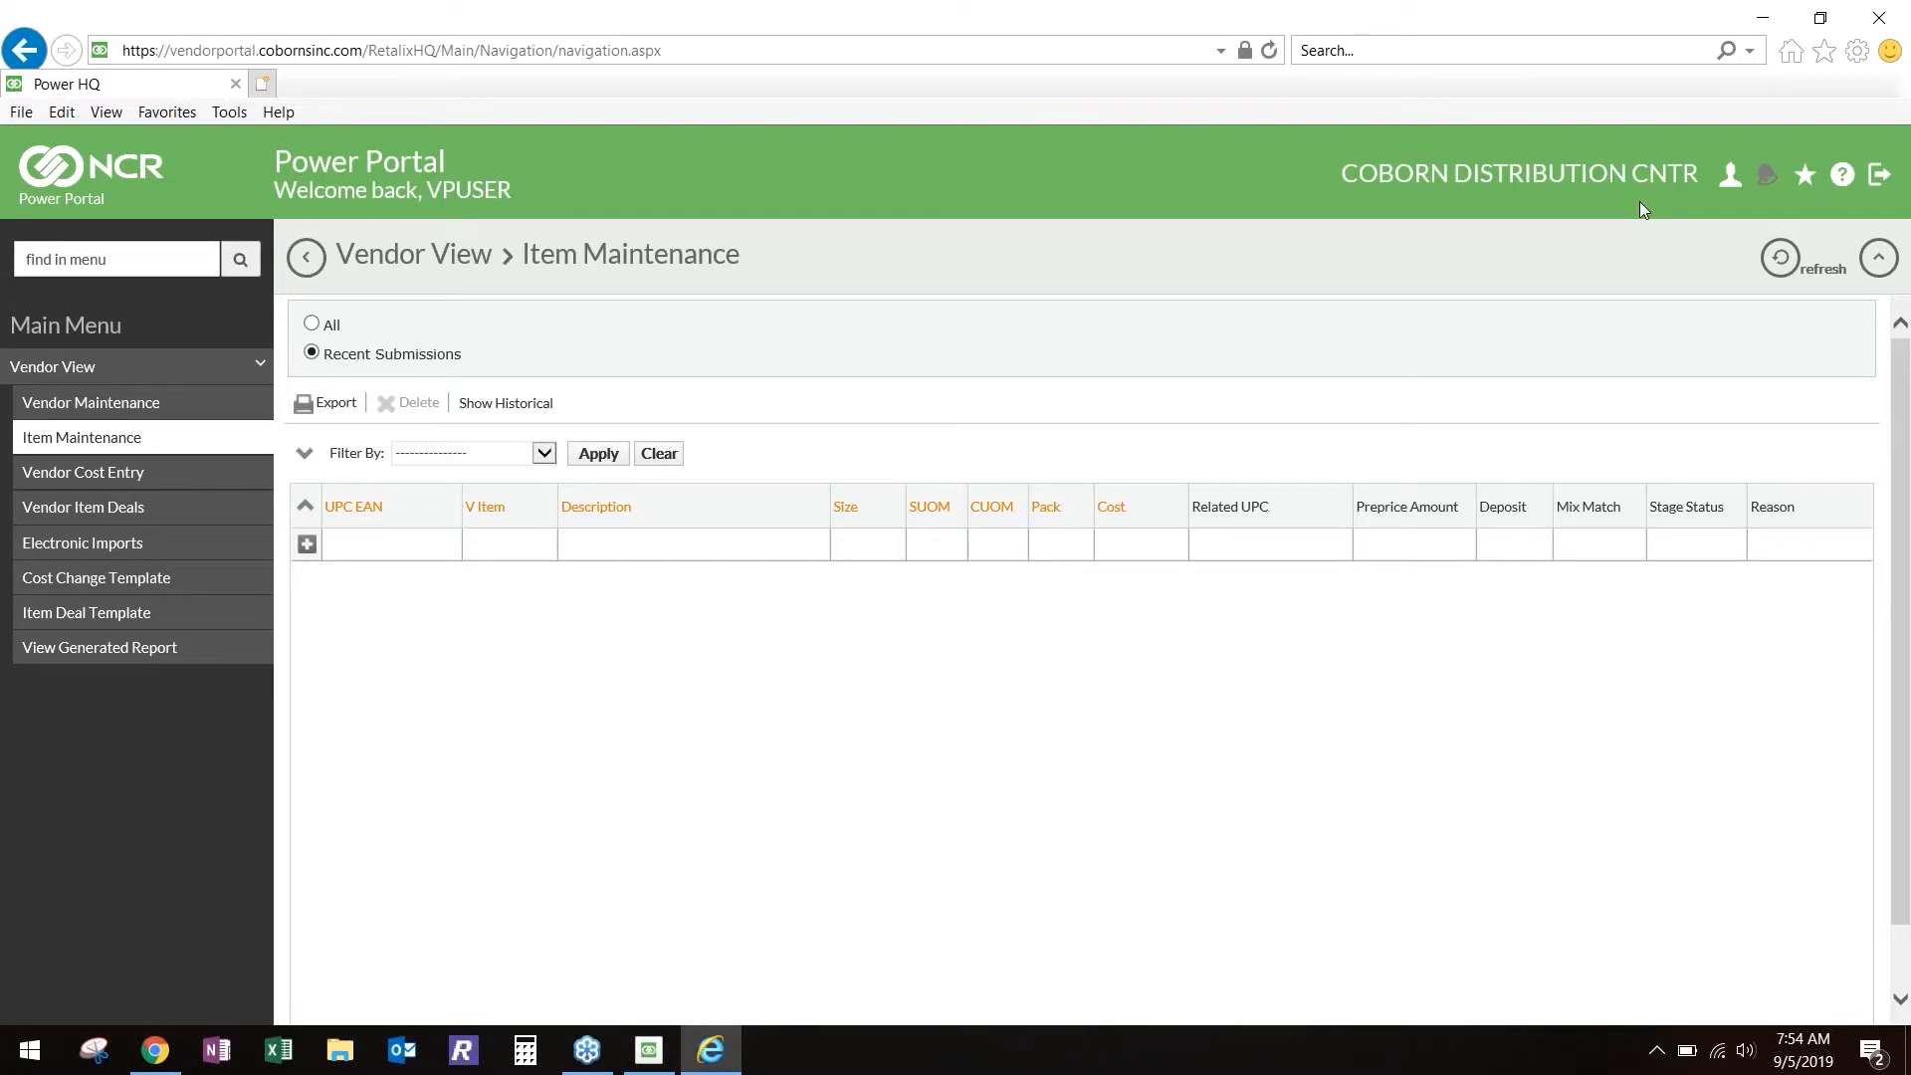
left_click(1642, 174)
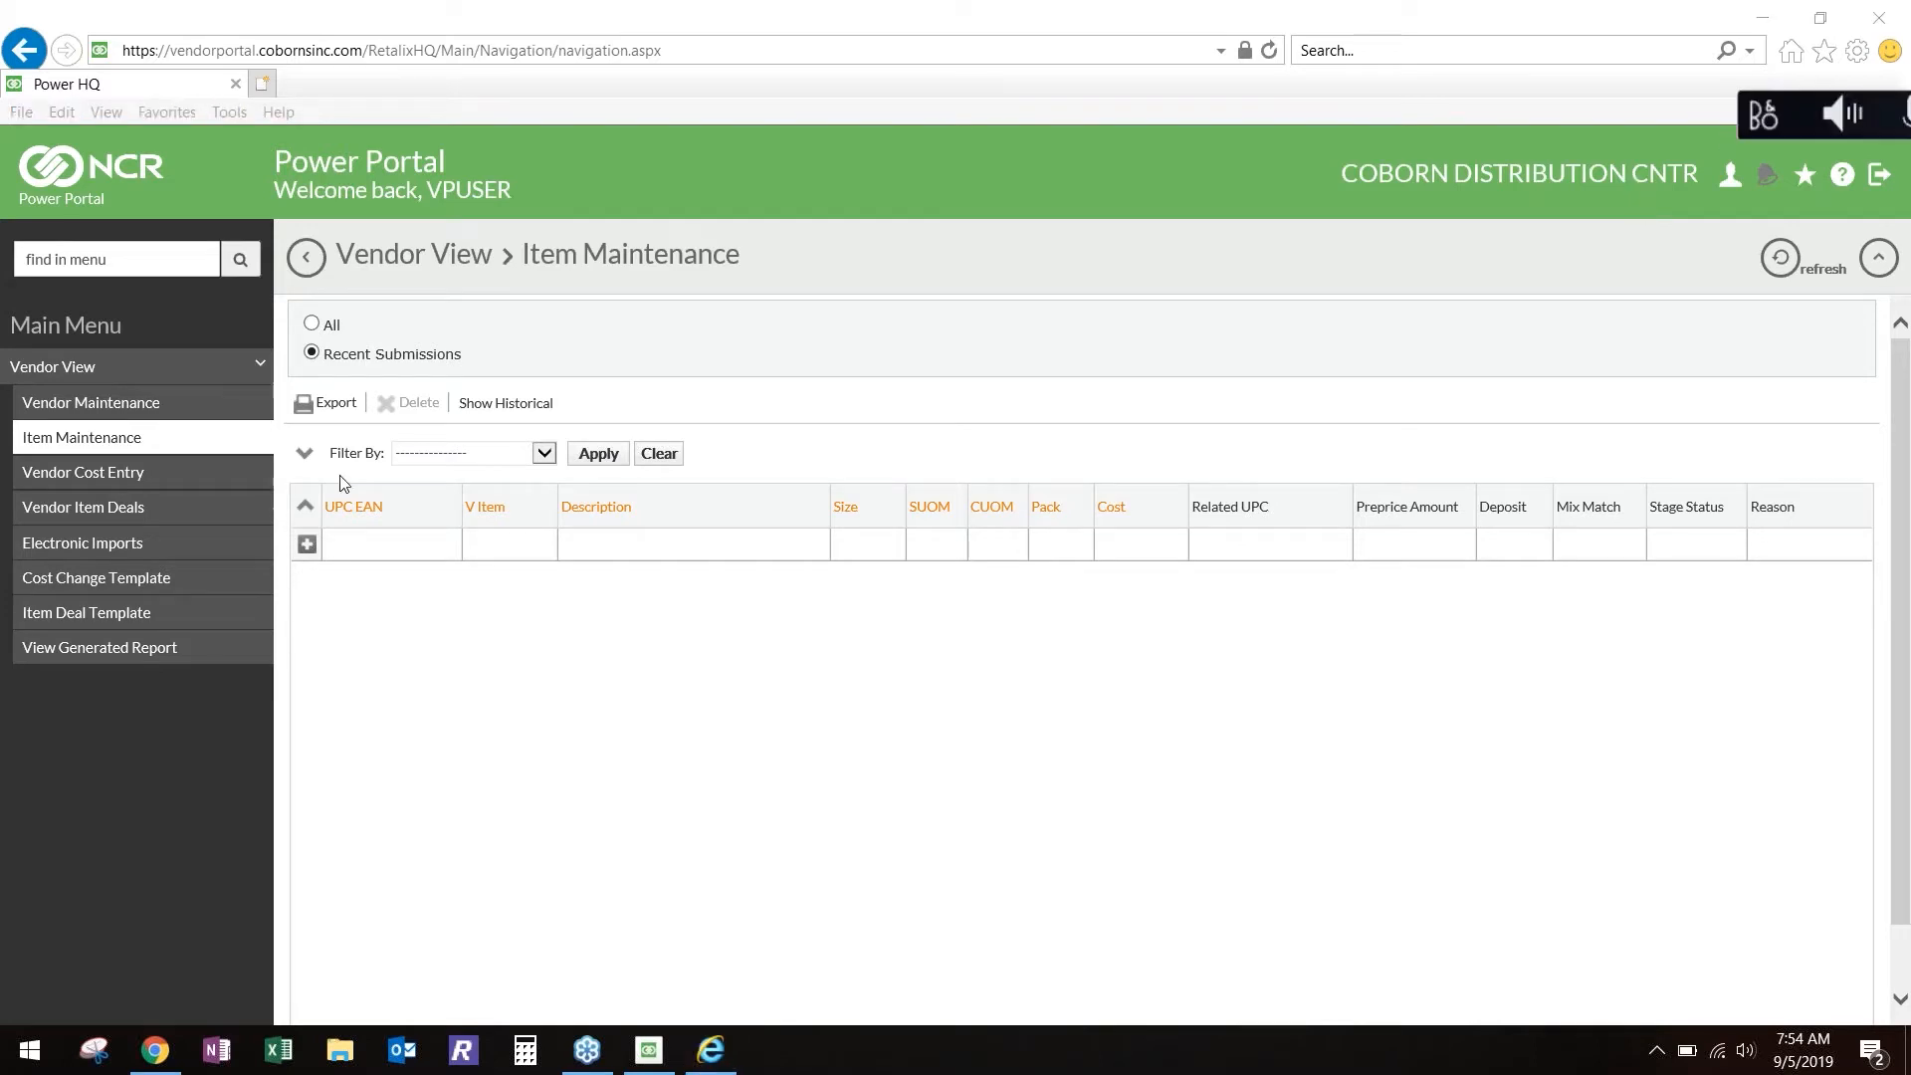
left_click(365, 547)
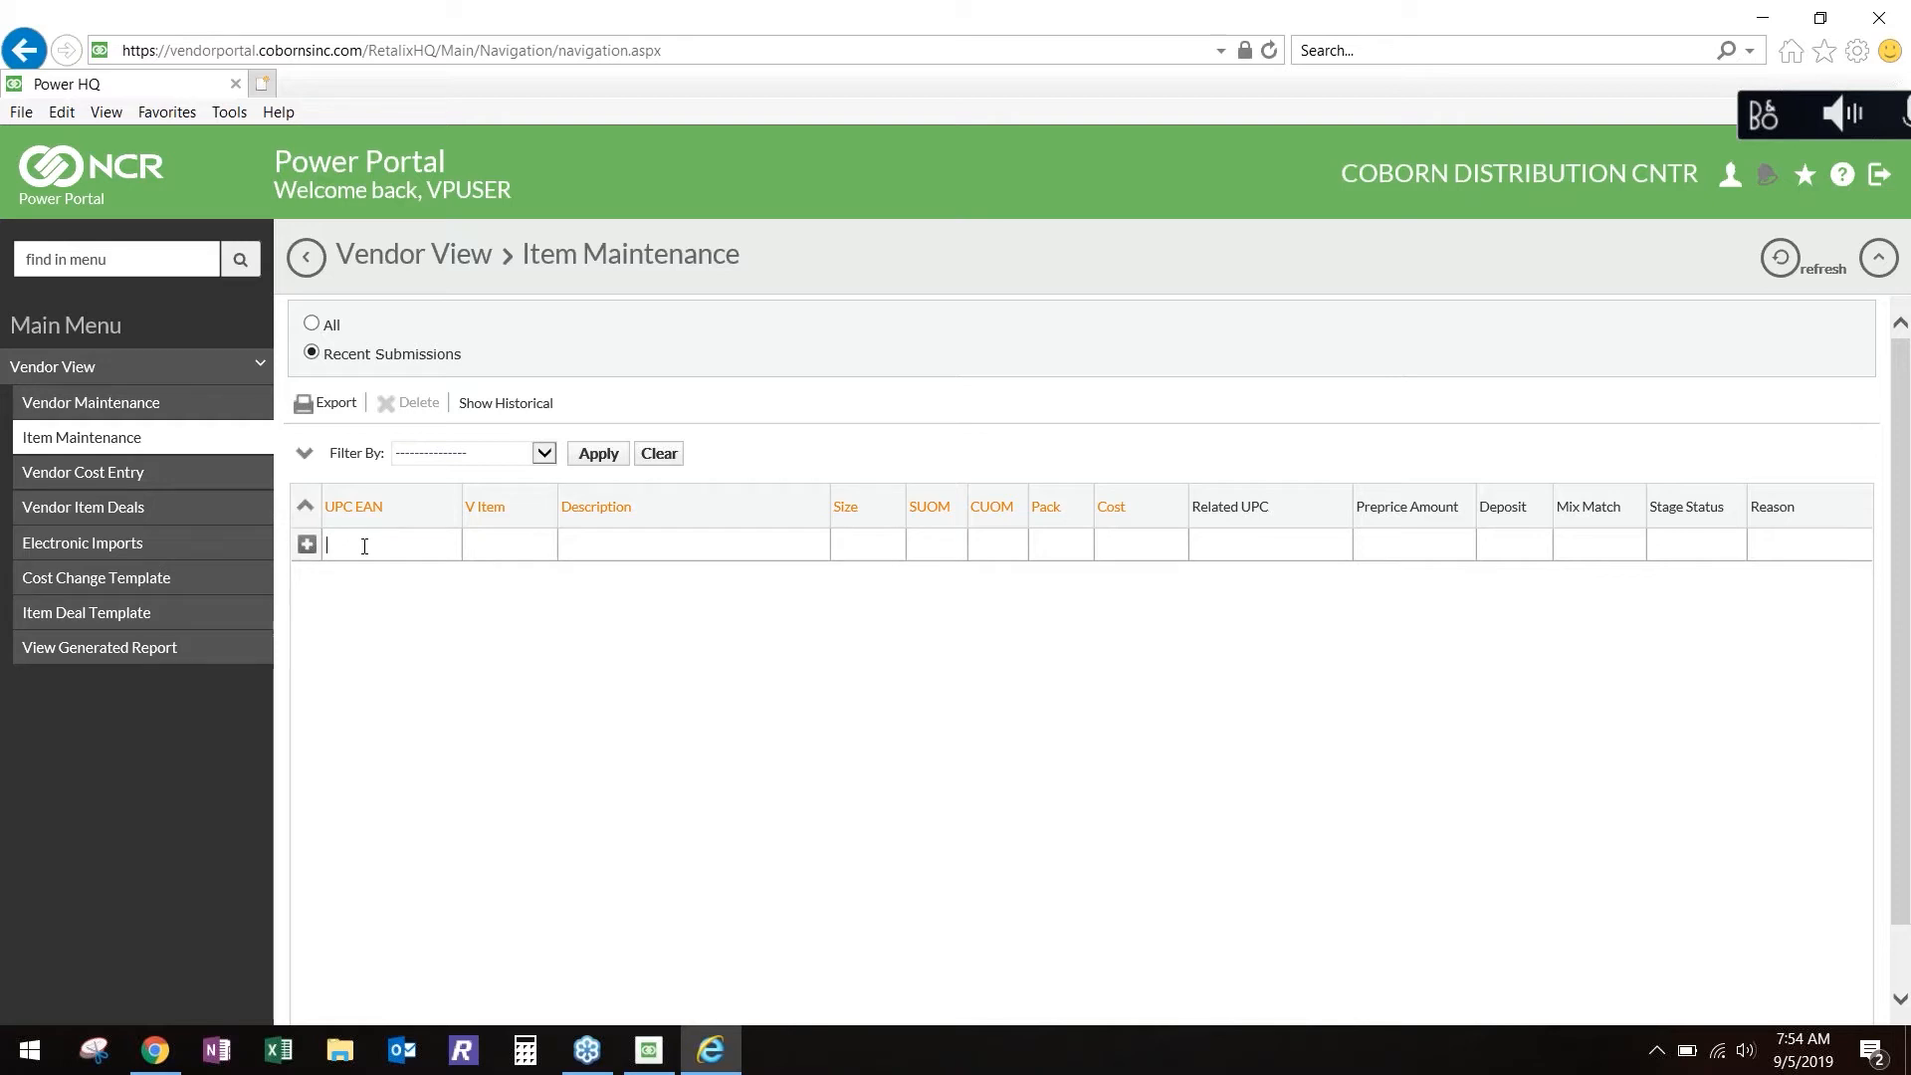
type("19347600000")
left_click(482, 553)
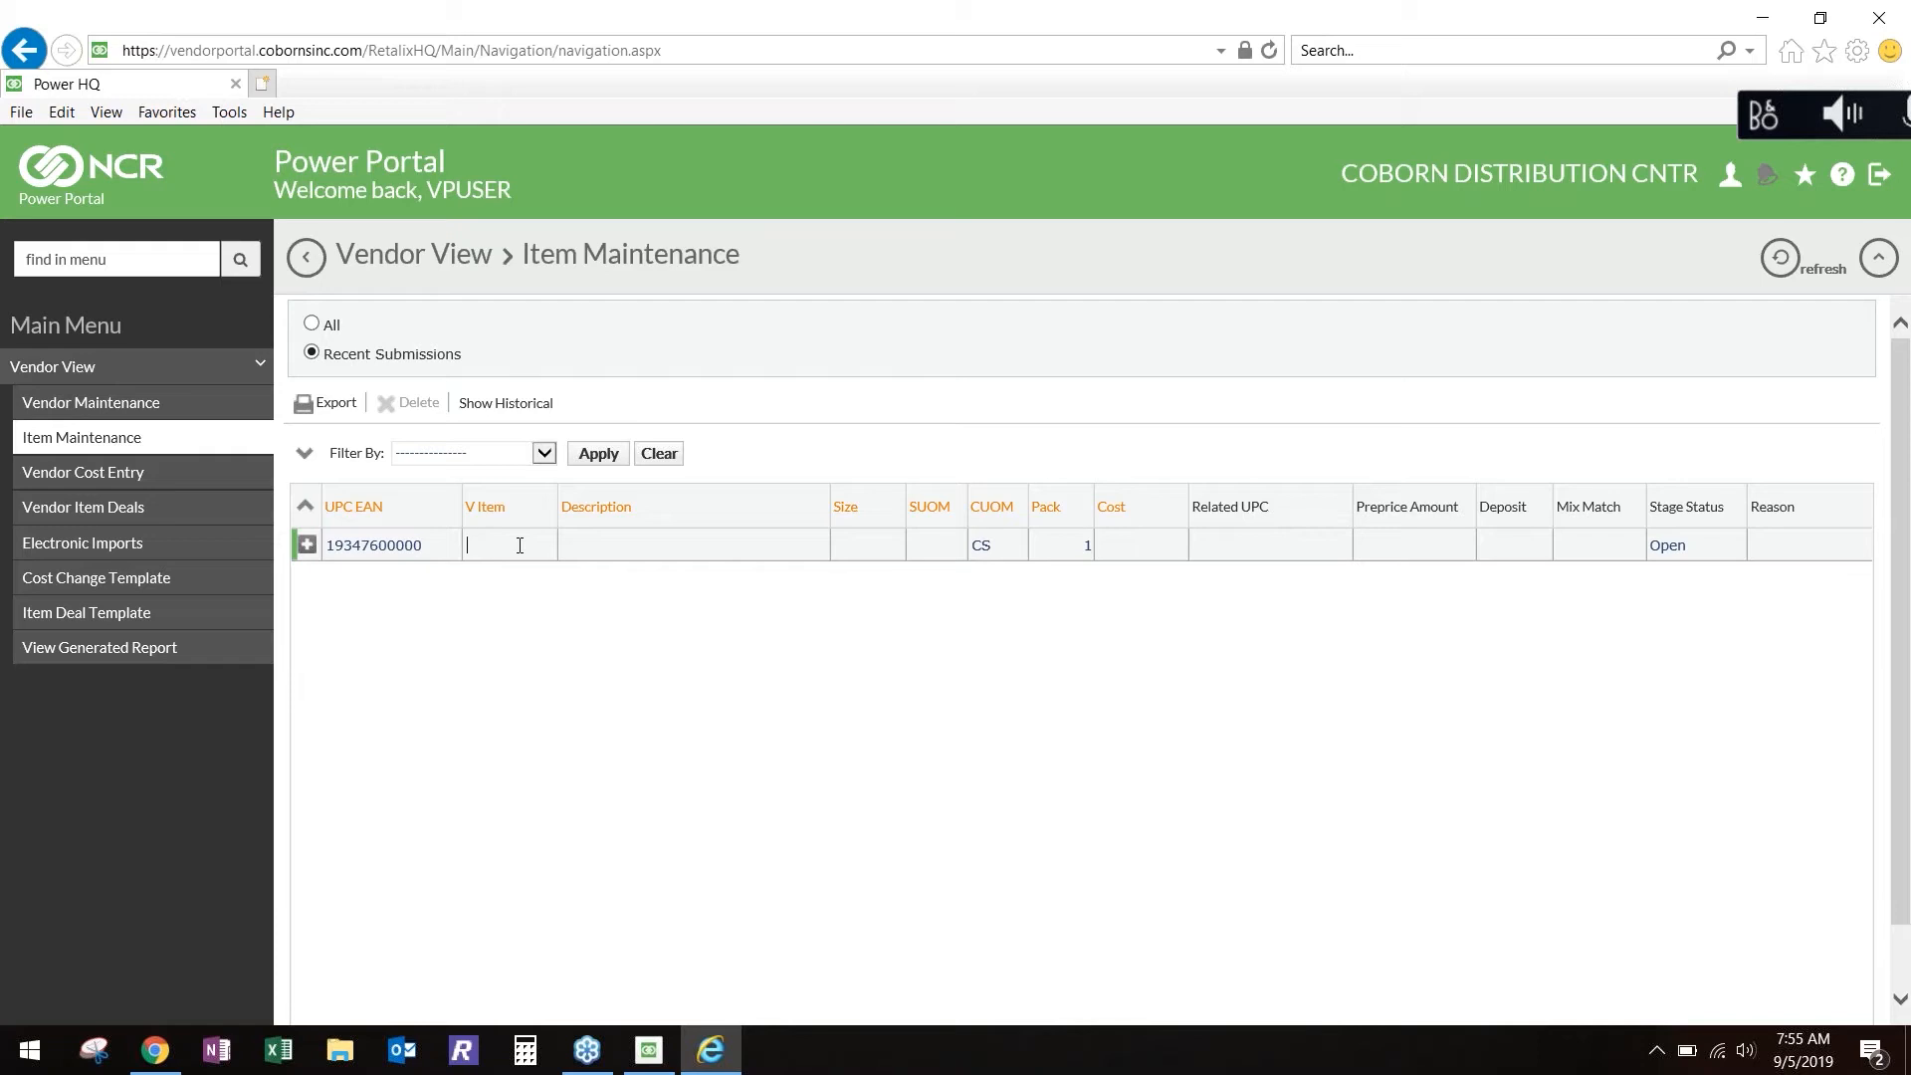
type("1")
type("9347600")
type("000")
Enter TS BEEF JERKY as the new item's description.
left_click(588, 543)
type("TS Be")
key("BackSpace")
type("EER")
type(" JERKY")
Abbreviate and extend the item's description so that it reads TS BF JRKY FMLY SZ.
key("ctrl+shift+Left")
key("ctrl+shift+Left")
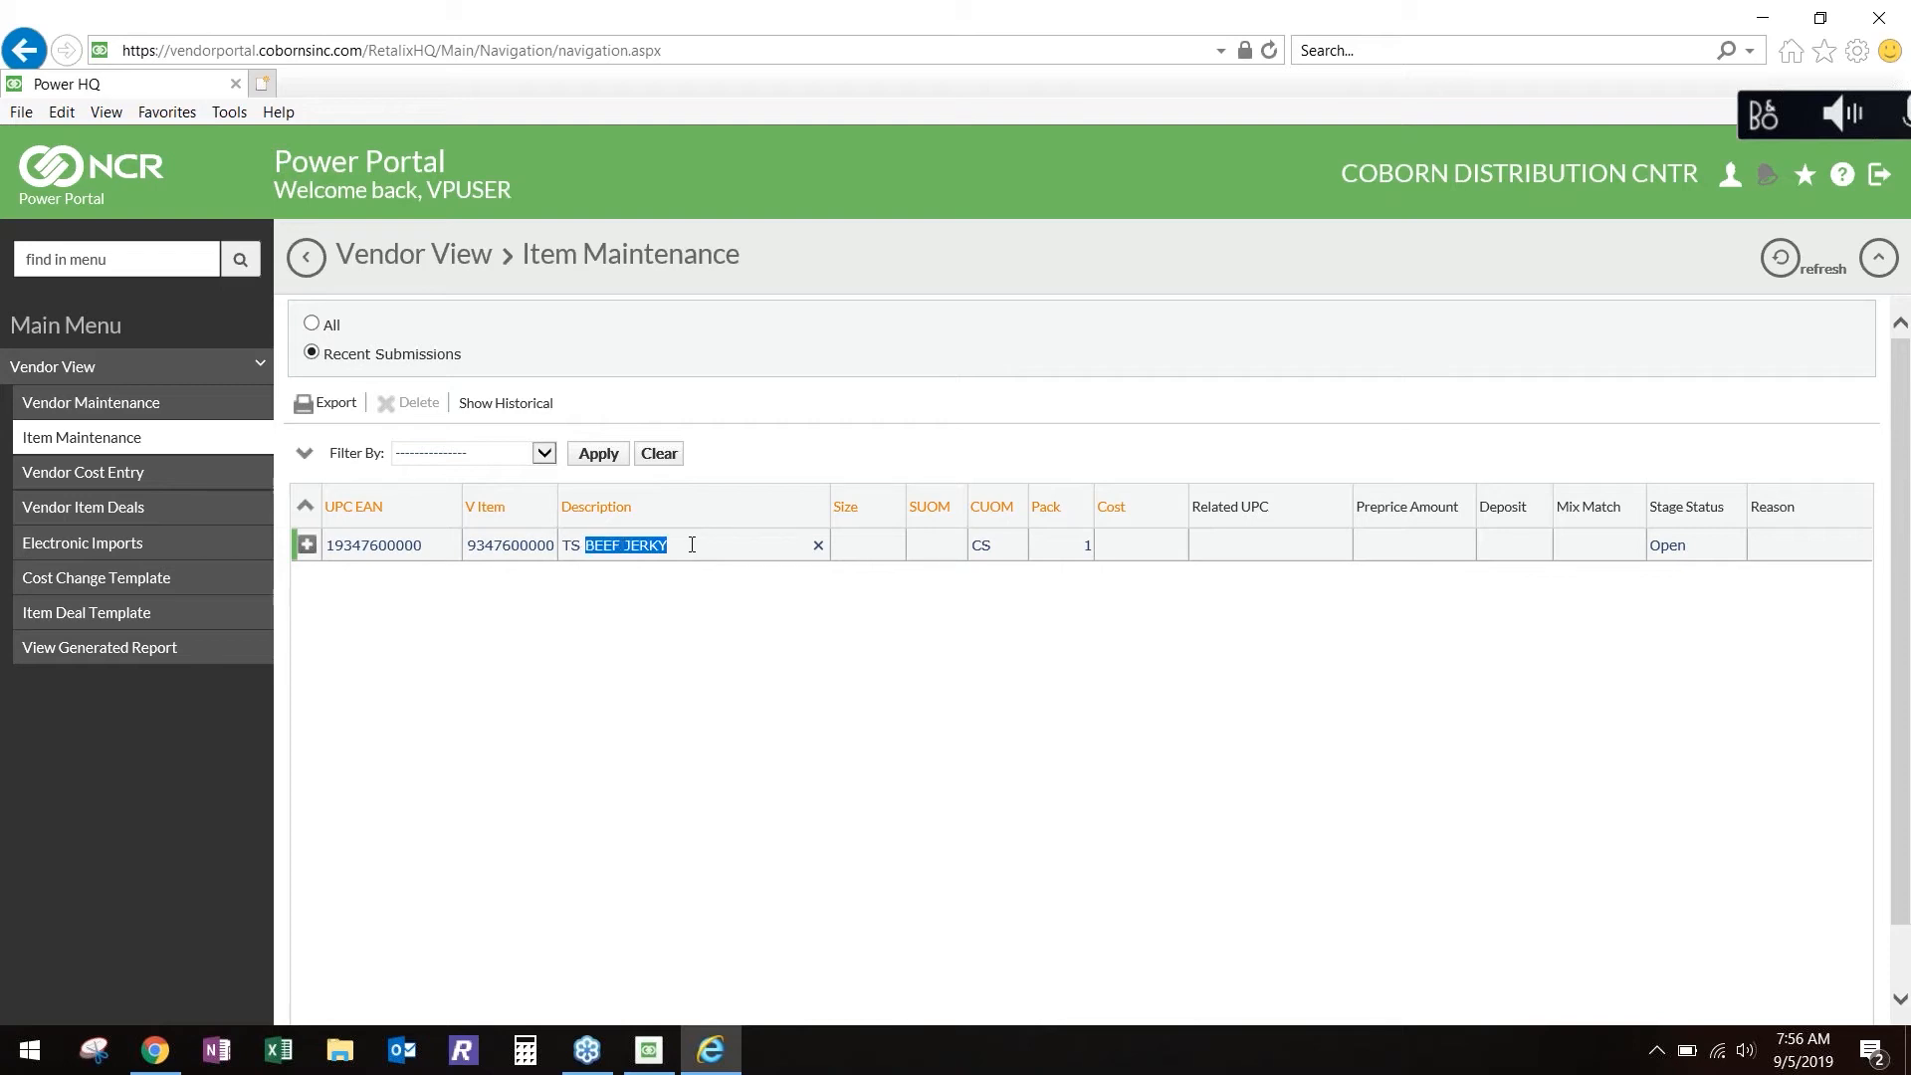
type("BF JRKY")
type(" F")
type("AM")
key("BackSpace")
key("BackSpace")
type("MLY SZ")
Set the item's size to 16.00 and choose OZ (ounces) as its size unit of measure.
type("16.00")
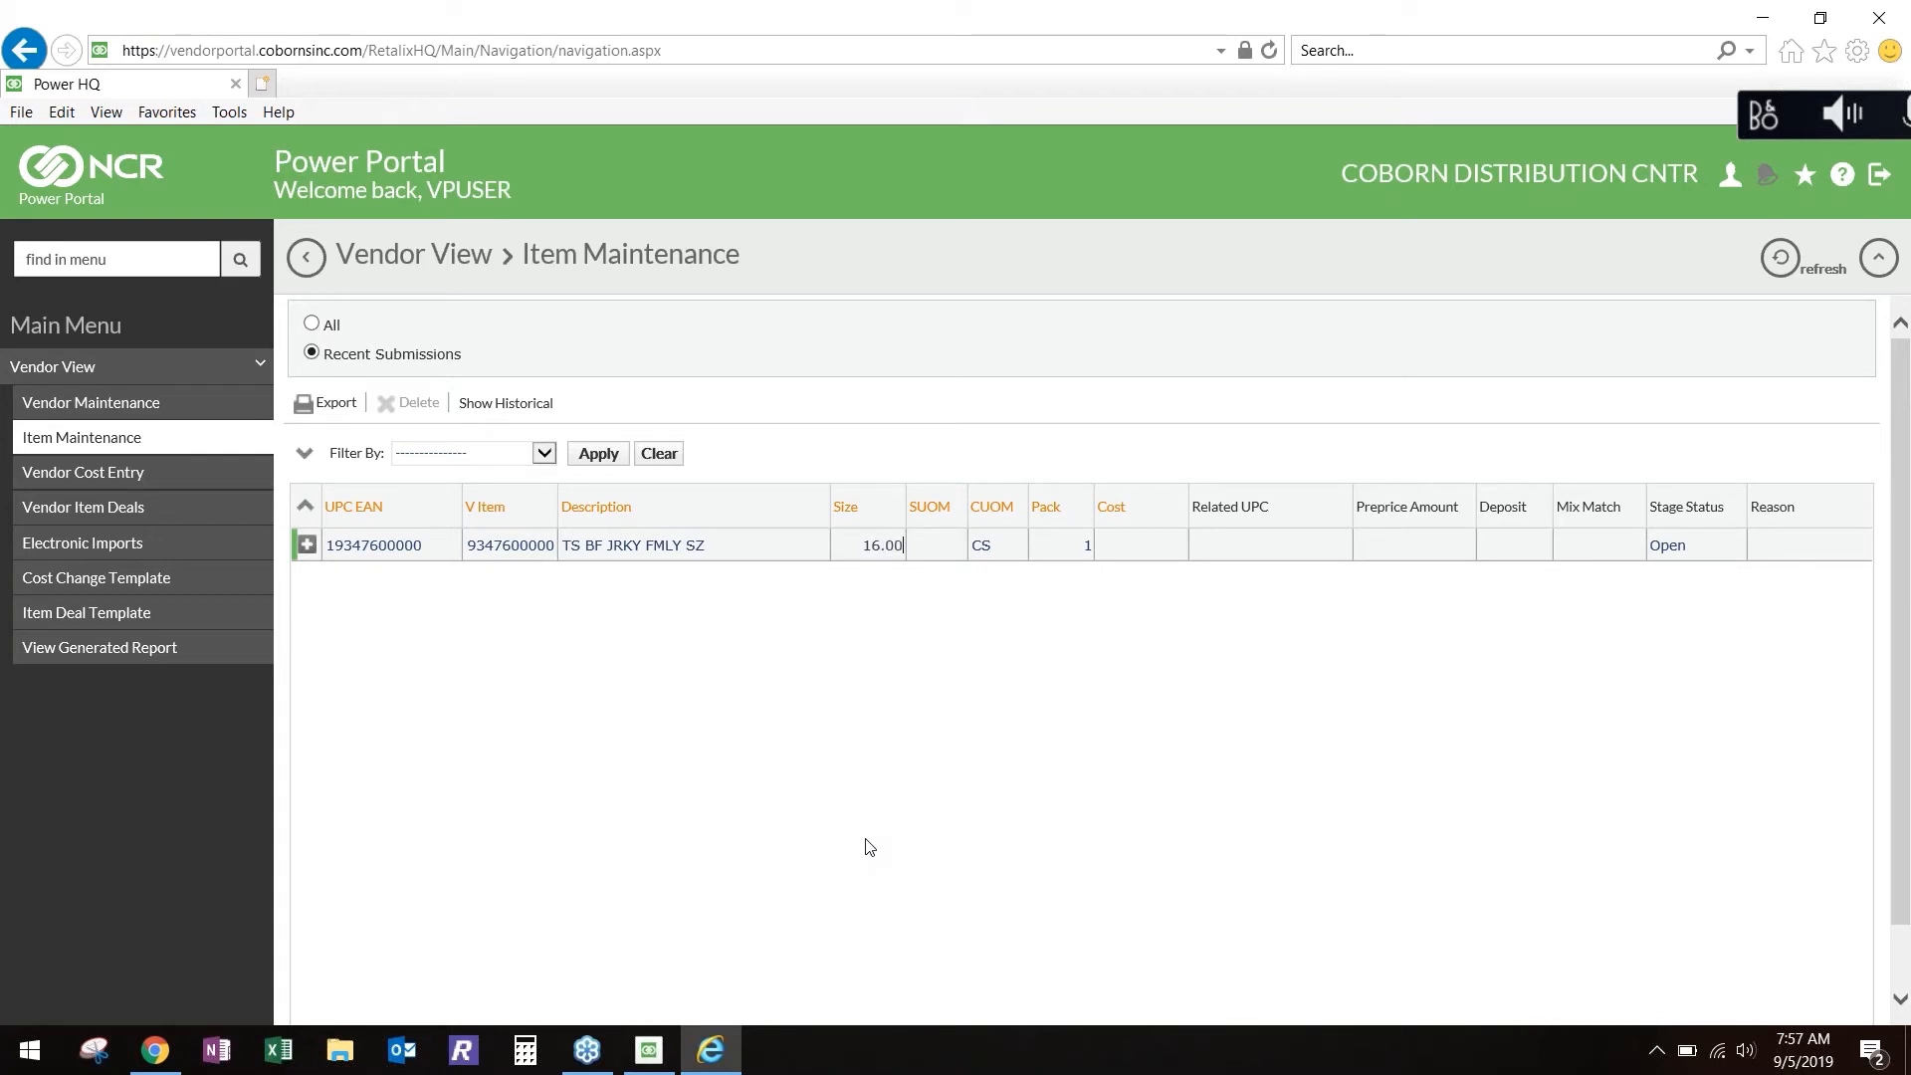
key("Tab")
left_click(941, 546)
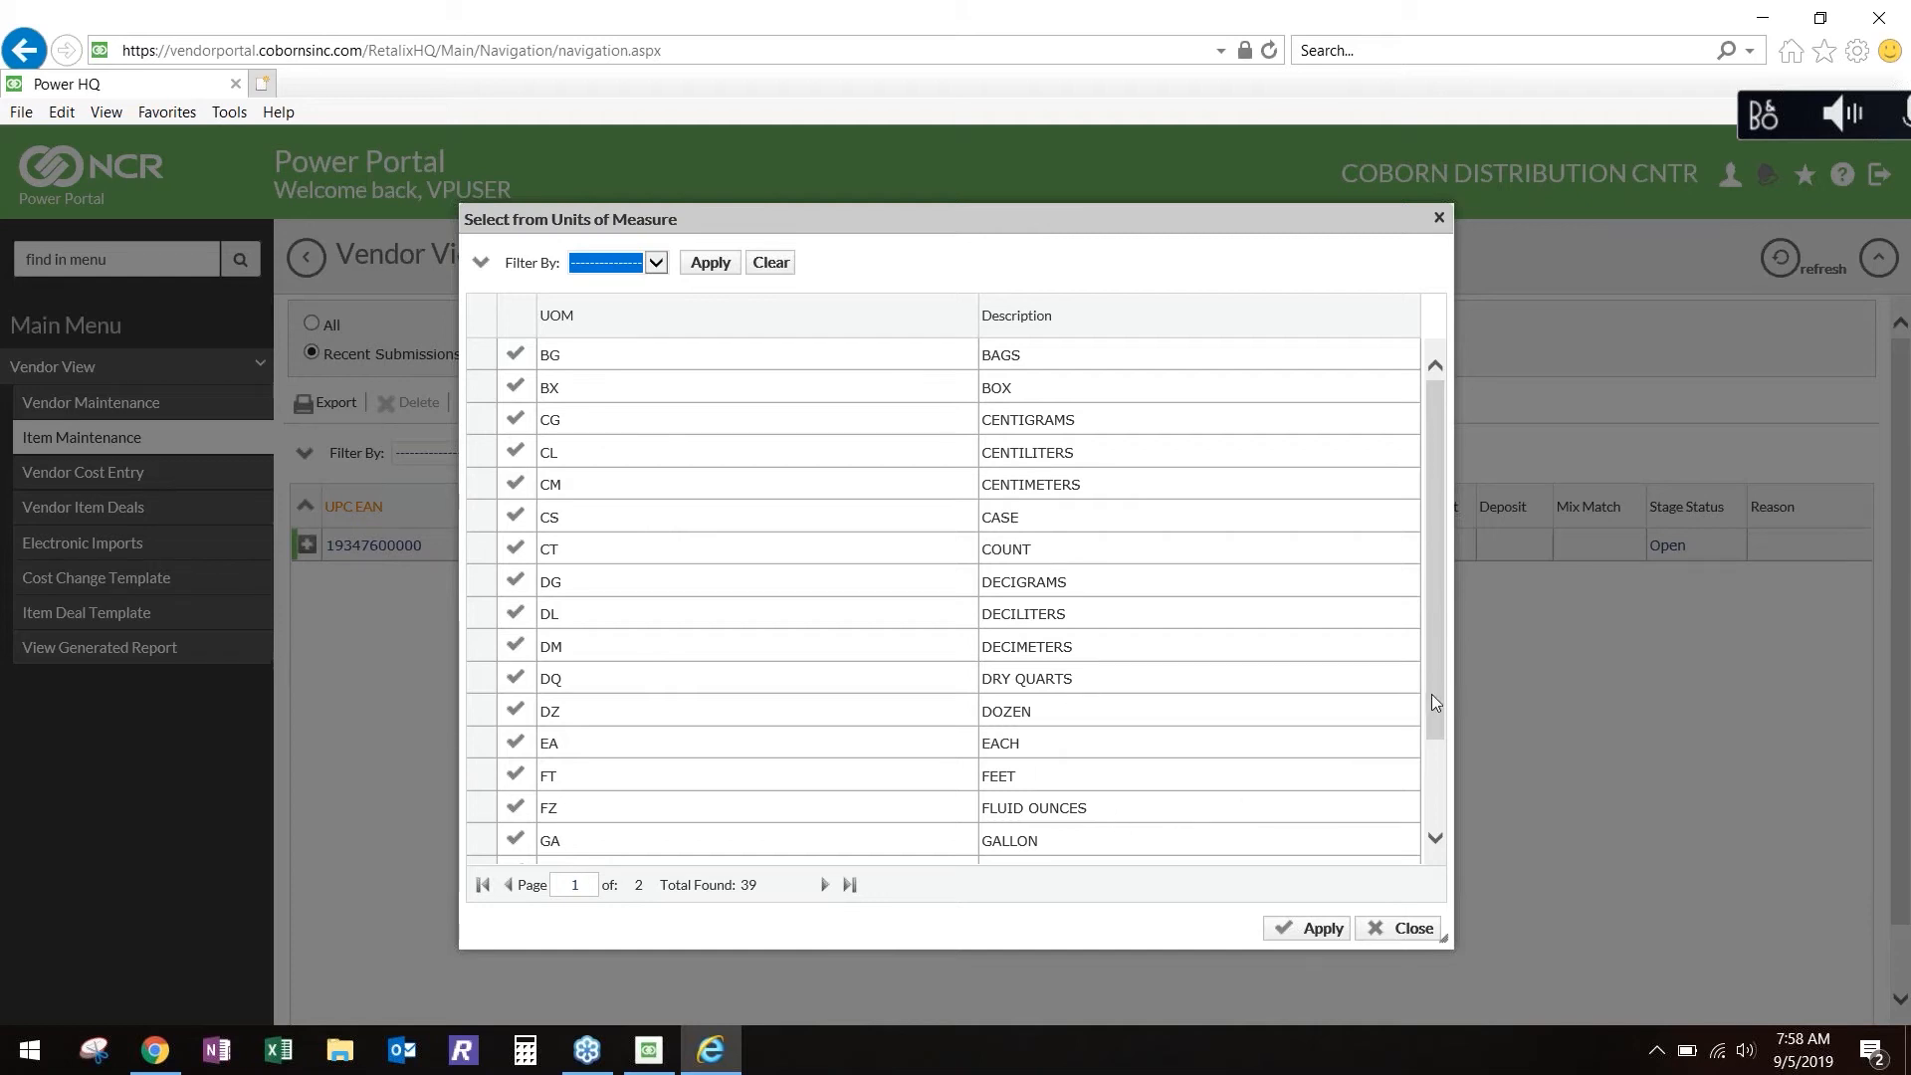
left_click_drag(1432, 695, 1432, 777)
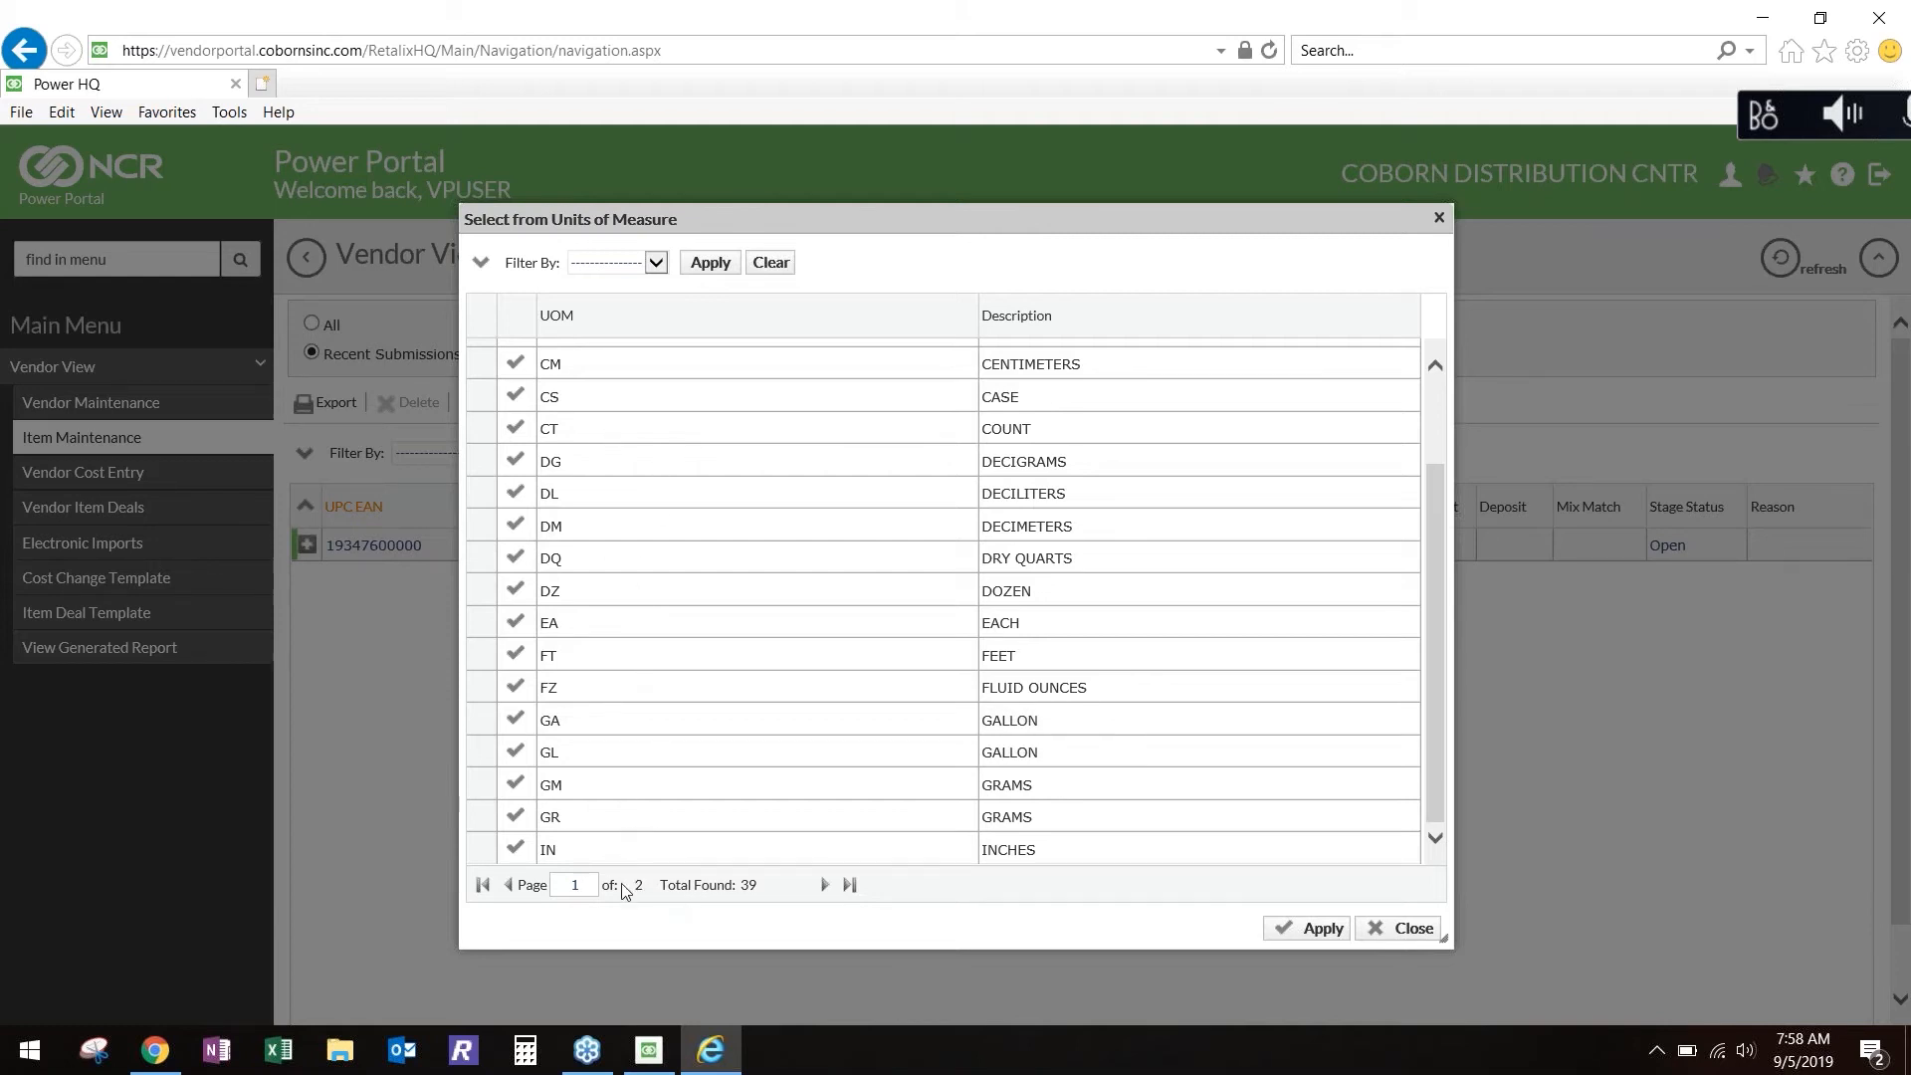
left_click(824, 886)
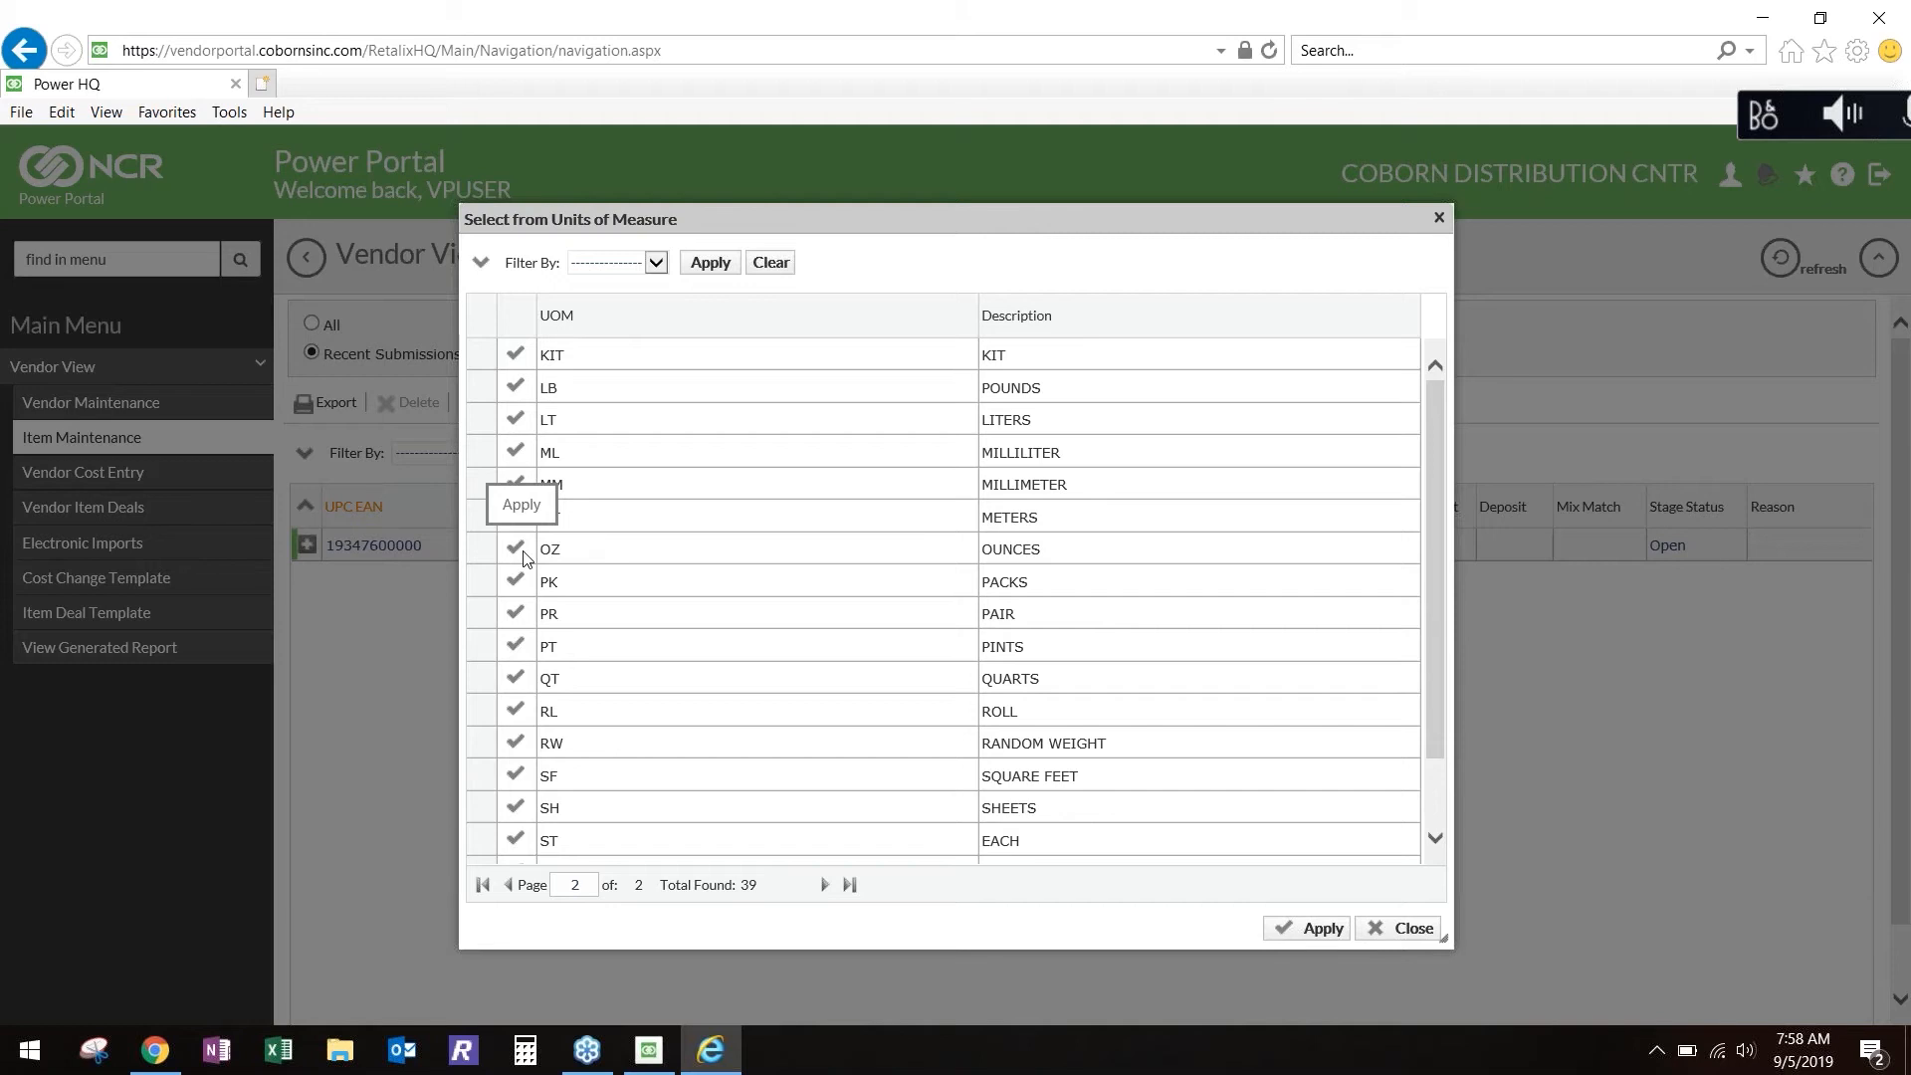
double_click(481, 554)
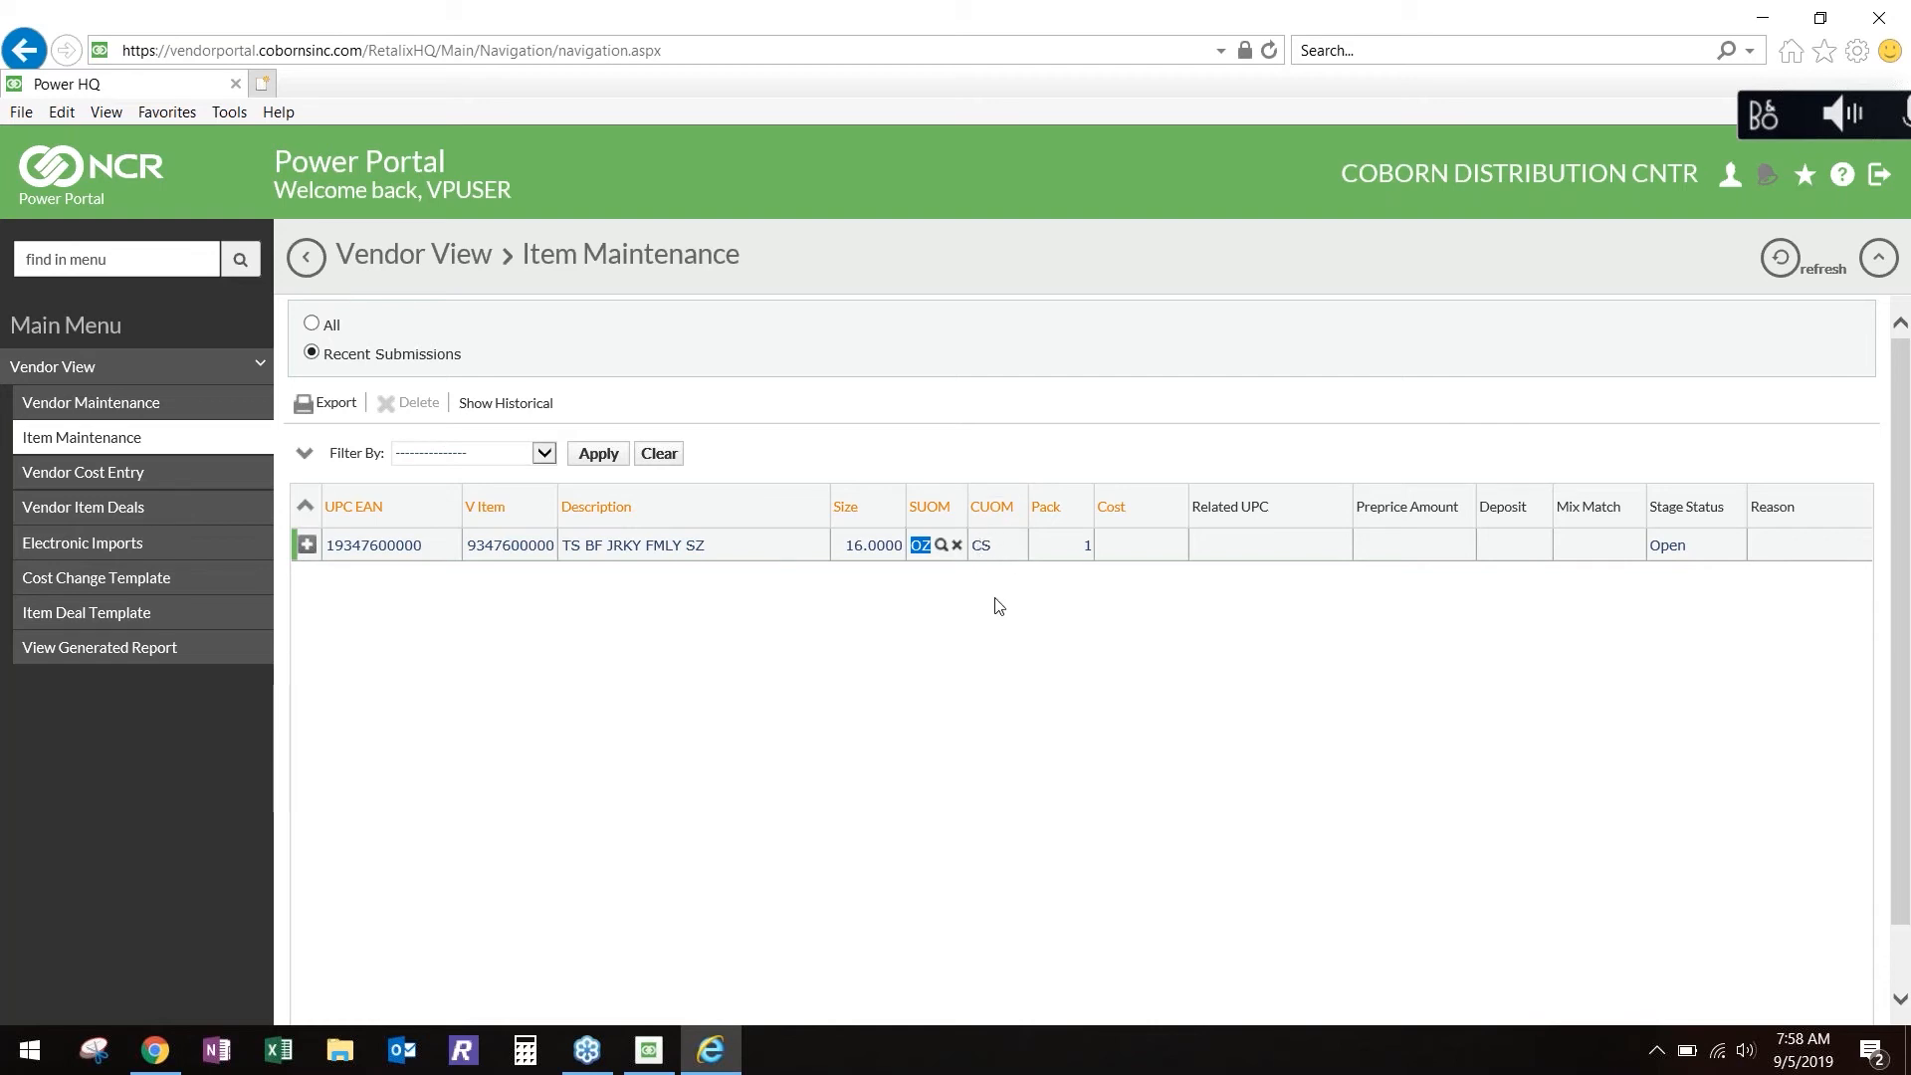
Set the item's pack to 12 and its cost to 84.00, keeping CS as the cost unit, and add the item row.
key("Tab")
key("Tab")
type("12")
key("Tab")
type("84.00")
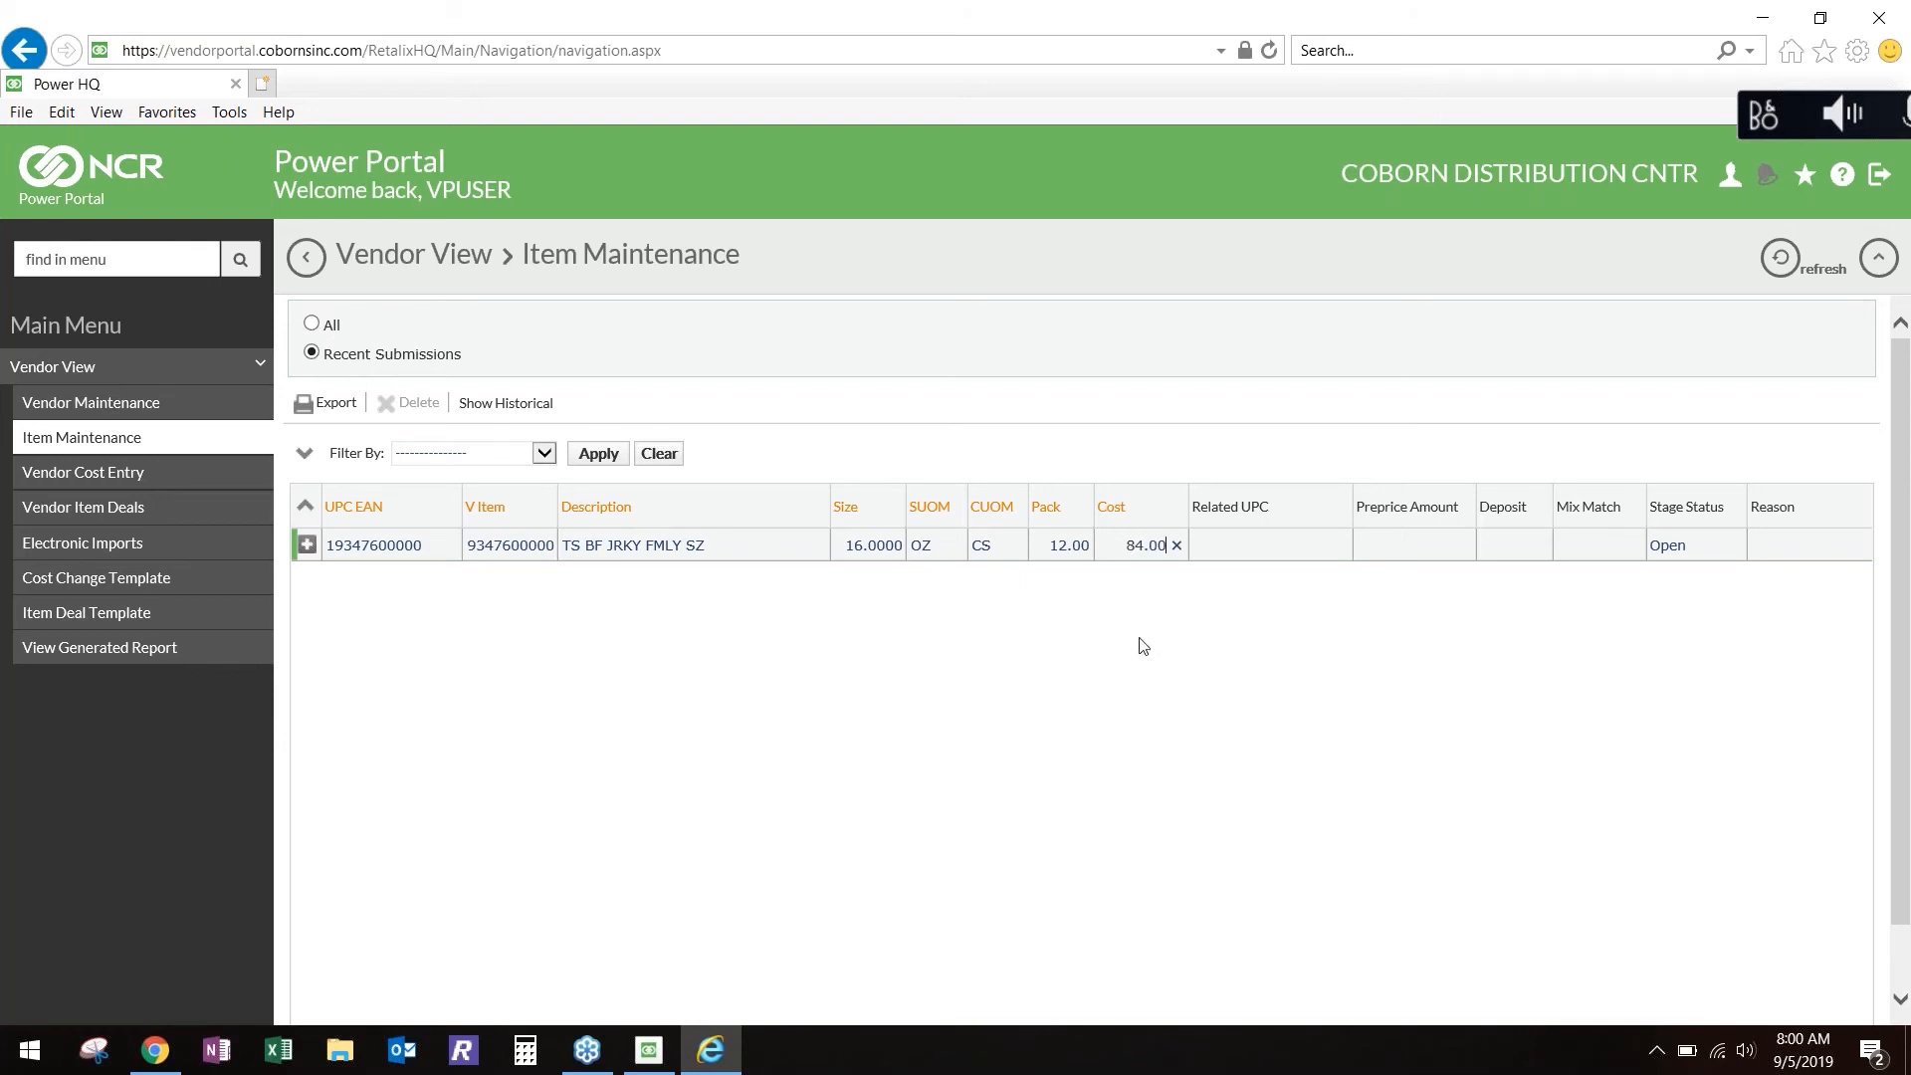
key("Tab")
left_click(308, 547)
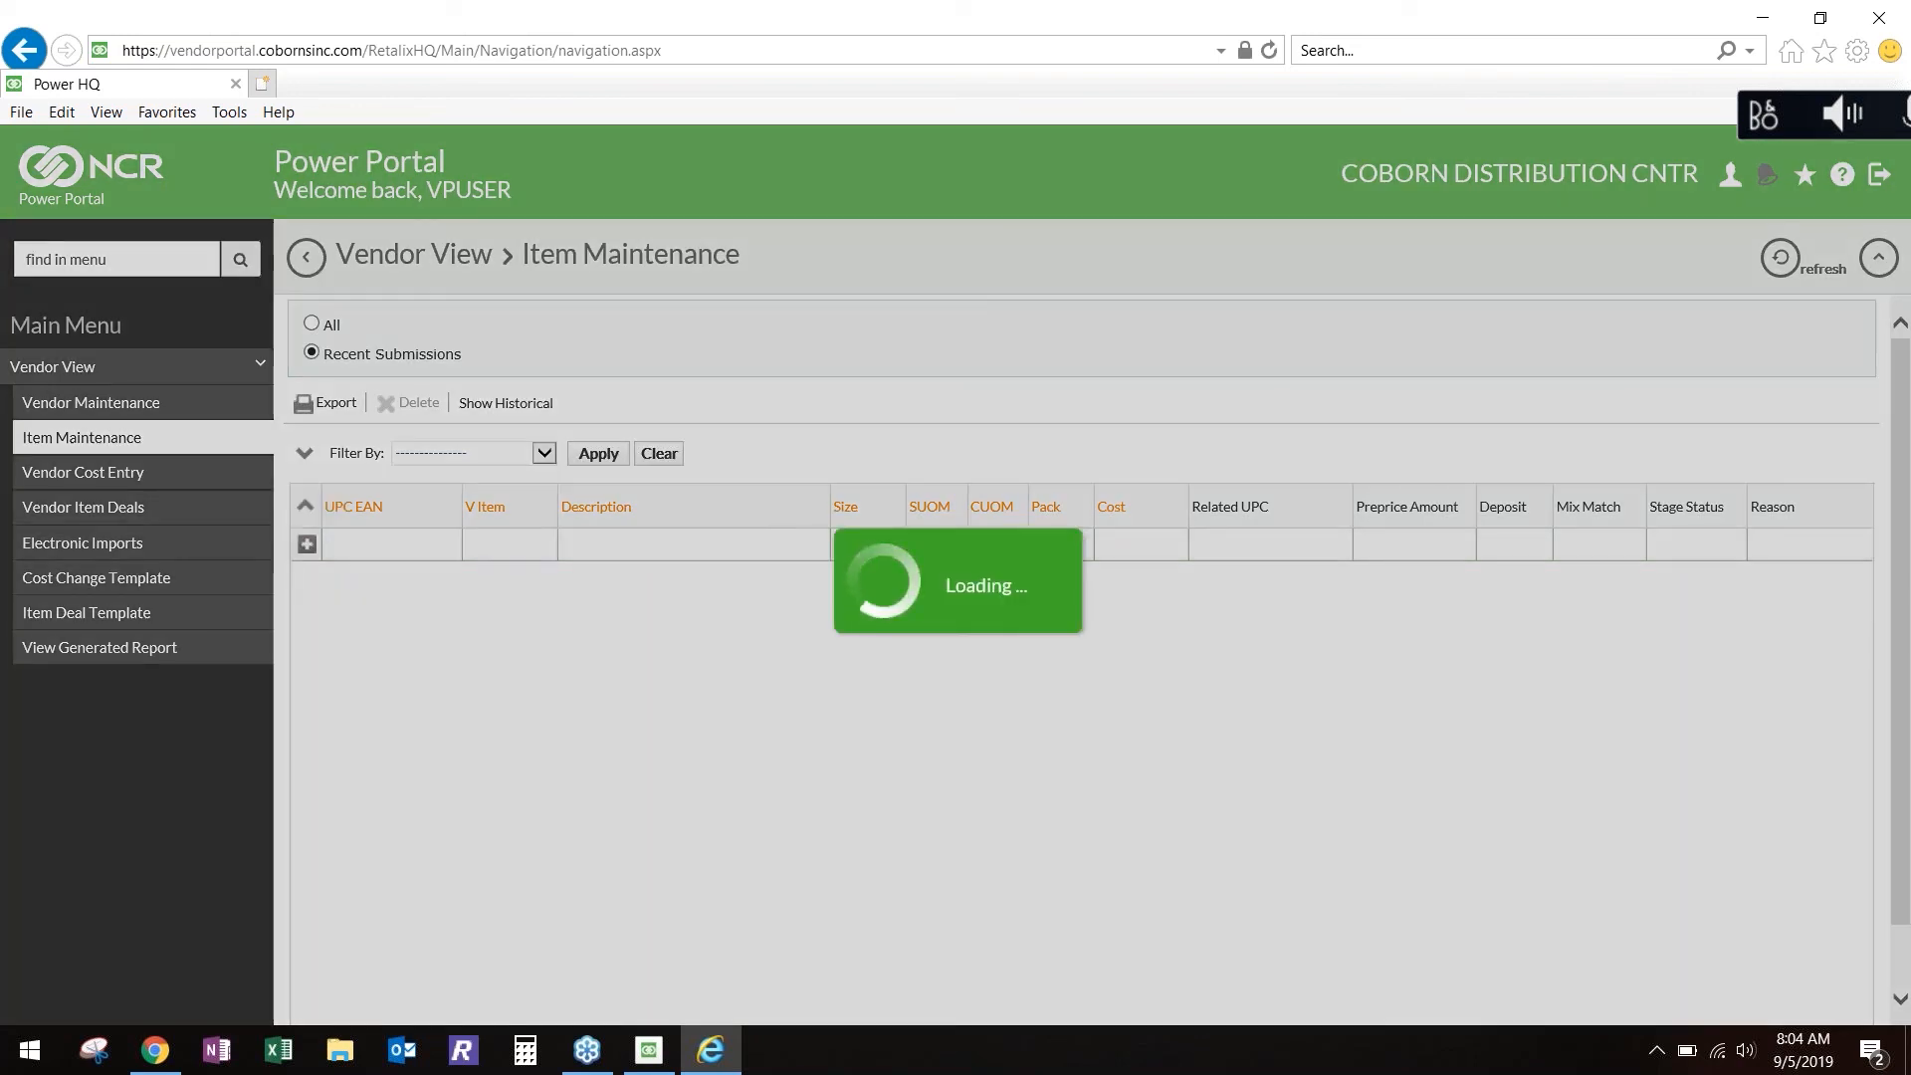